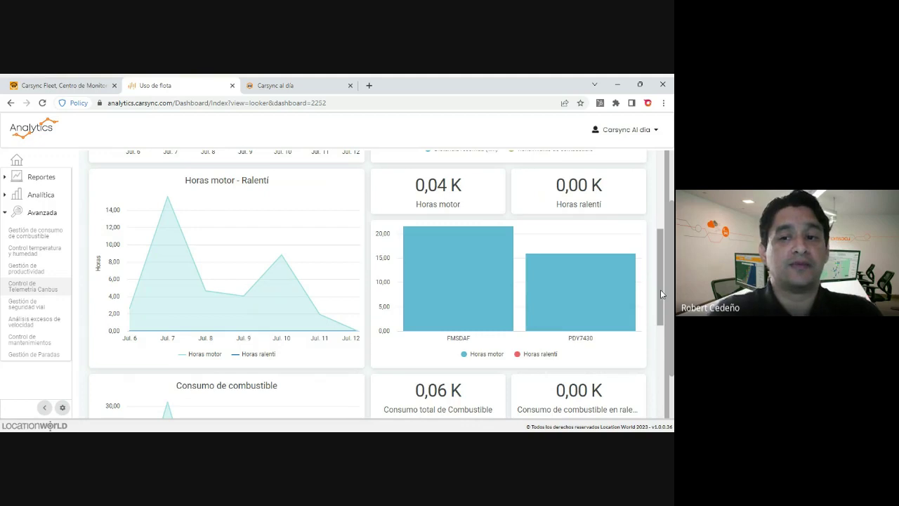
Examine the Rangos operacionales charts and the Detalle table in the Control de Telemetría Canbus dashboard.
{"action": "left_click_drag", "start_coordinate": [660, 290], "coordinate": [667, 416]}
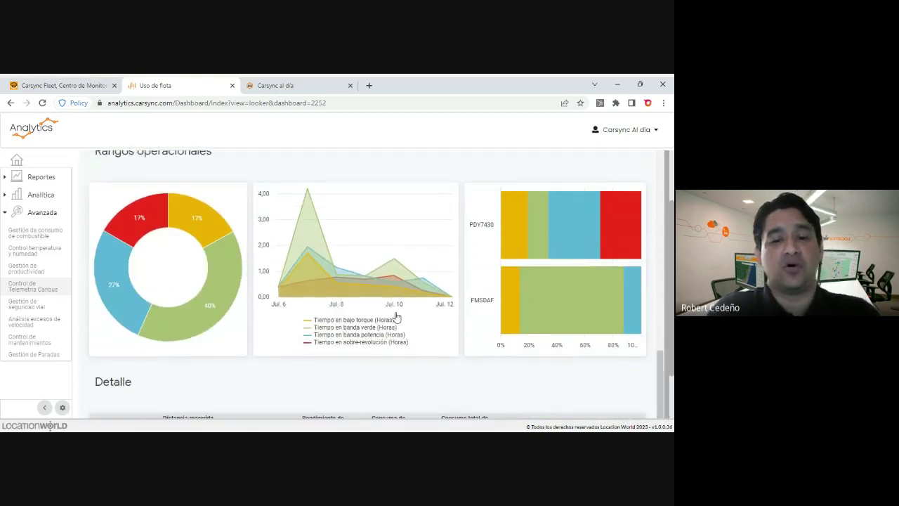
{"action": "mouse_move", "coordinate": [147, 223]}
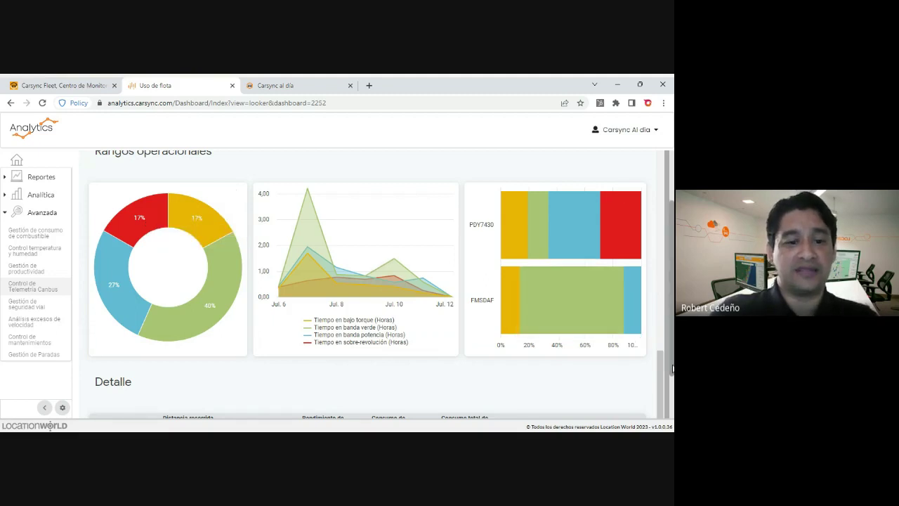
{"action": "scroll", "coordinate": [633, 393], "scroll_direction": "down", "scroll_amount": 1}
{"action": "mouse_move", "coordinate": [422, 214]}
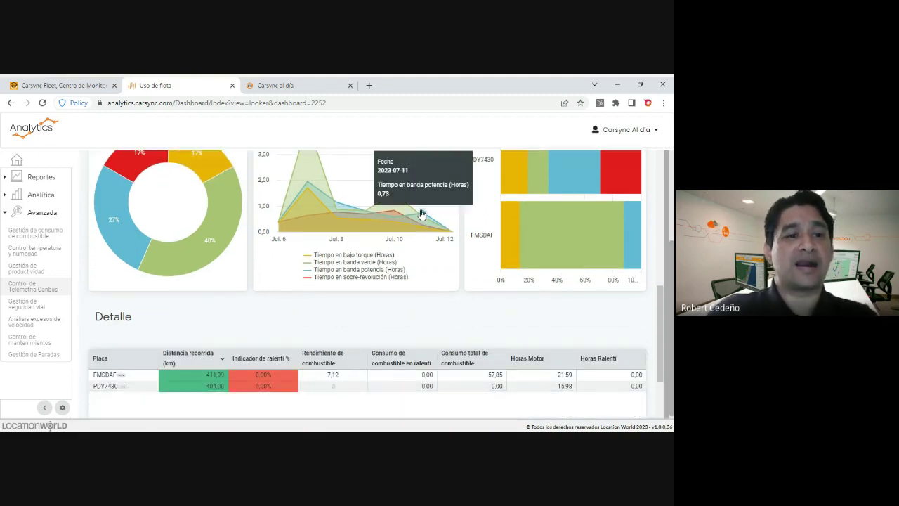
Open the Perfil de conducción por vehículo report in Carsync Fleet and collapse the list of on-demand reports.
{"action": "left_click", "coordinate": [73, 87]}
{"action": "left_click", "coordinate": [597, 159]}
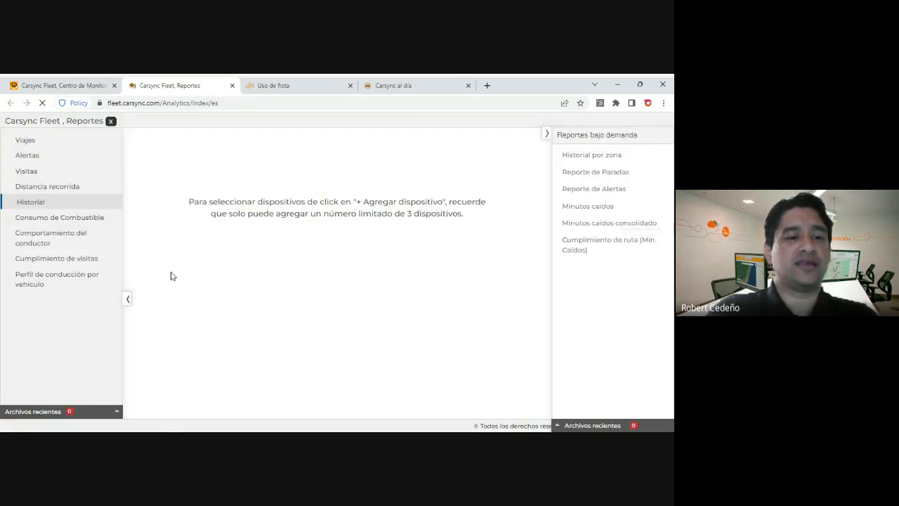
{"action": "left_click", "coordinate": [67, 283]}
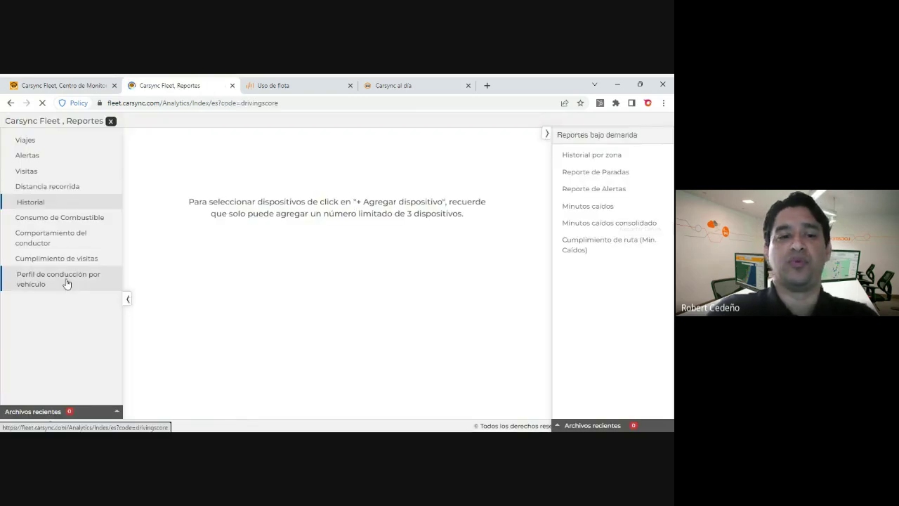
{"action": "left_click", "coordinate": [548, 133]}
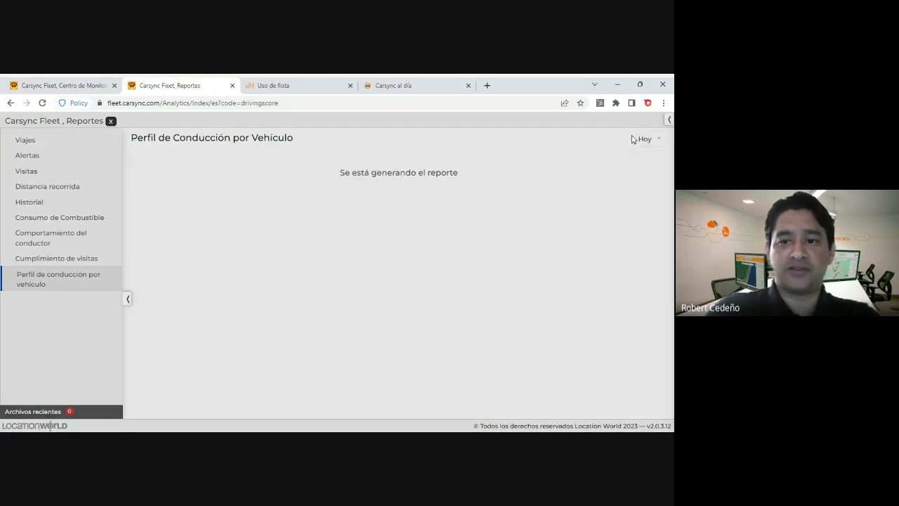
Set the driving profile report's period to Semana pasada and apply it.
{"action": "scroll", "coordinate": [397, 281], "scroll_direction": "down", "scroll_amount": 3}
{"action": "scroll", "coordinate": [397, 281], "scroll_direction": "up", "scroll_amount": 3}
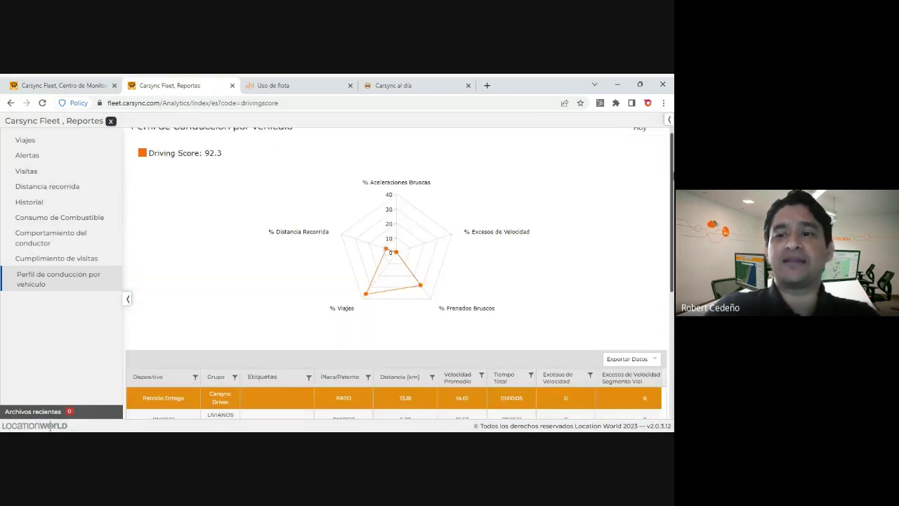
{"action": "scroll", "coordinate": [397, 281], "scroll_direction": "up", "scroll_amount": 1}
{"action": "left_click", "coordinate": [657, 140]}
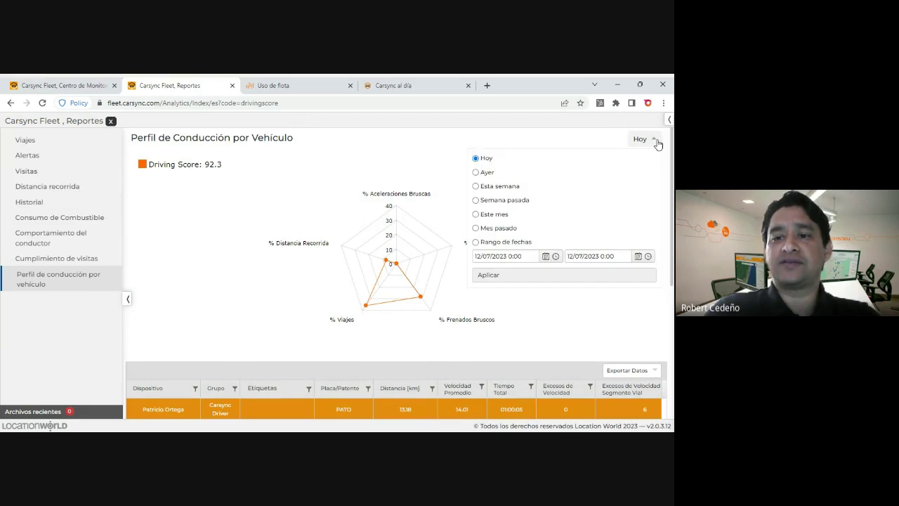
{"action": "left_click", "coordinate": [534, 200]}
{"action": "left_click", "coordinate": [511, 278]}
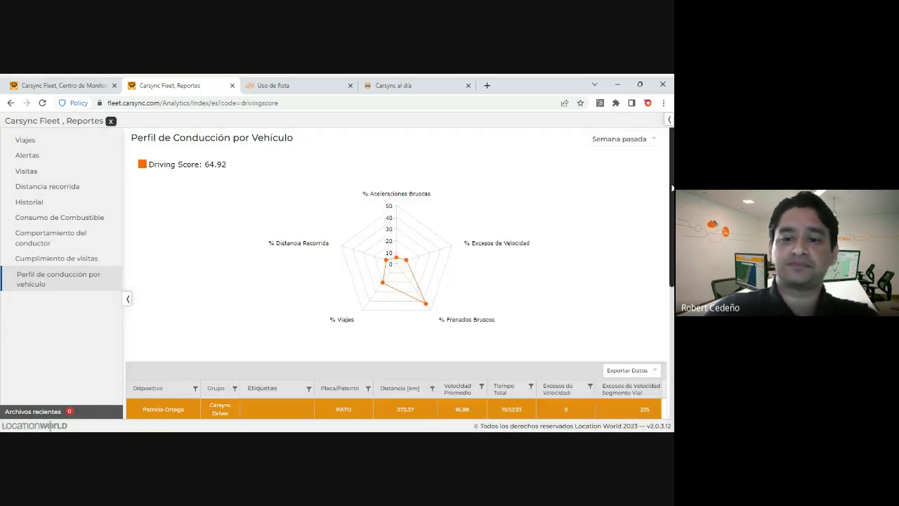
Examine the vehicle table's columns from distance and average speed through speeding, harsh driving events, Driving Score and events per 100 km.
{"action": "scroll", "coordinate": [672, 188], "scroll_direction": "down", "scroll_amount": 5}
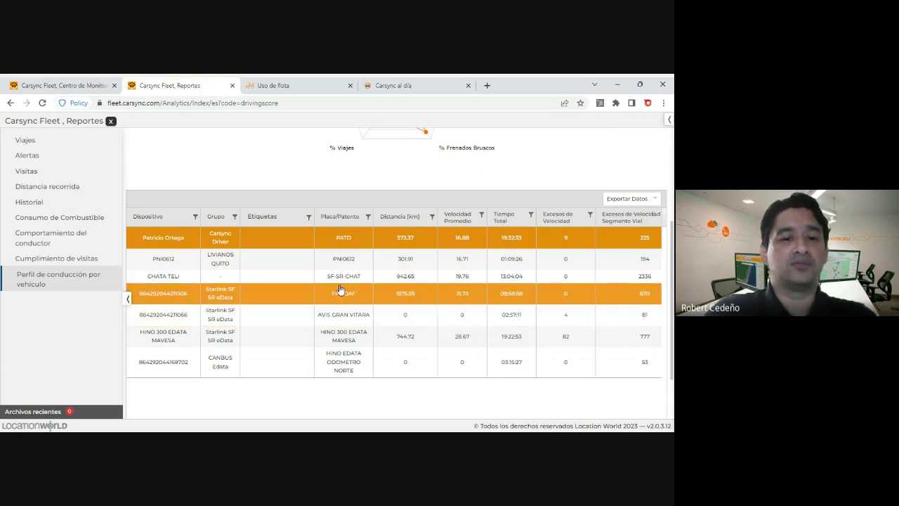
{"action": "scroll", "coordinate": [285, 287], "scroll_direction": "right", "scroll_amount": 3}
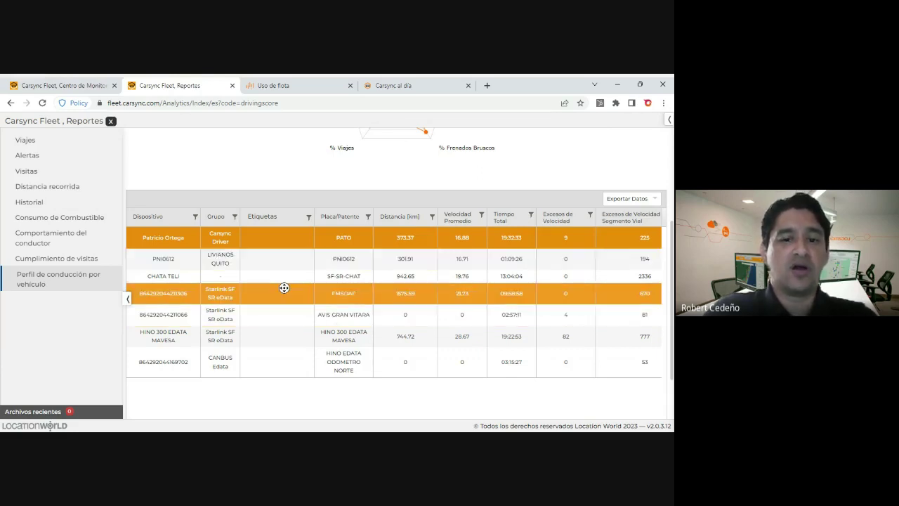
{"action": "scroll", "coordinate": [310, 291], "scroll_direction": "right", "scroll_amount": 3}
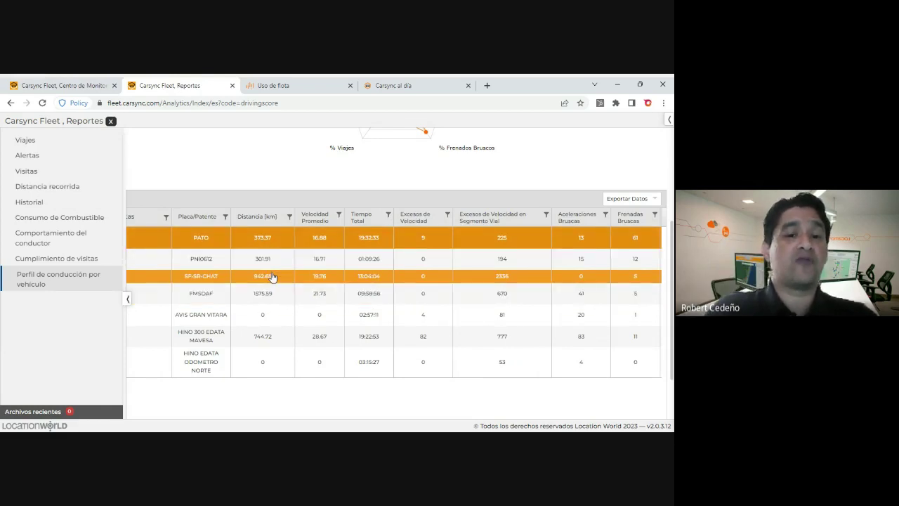
{"action": "scroll", "coordinate": [326, 267], "scroll_direction": "right", "scroll_amount": 1}
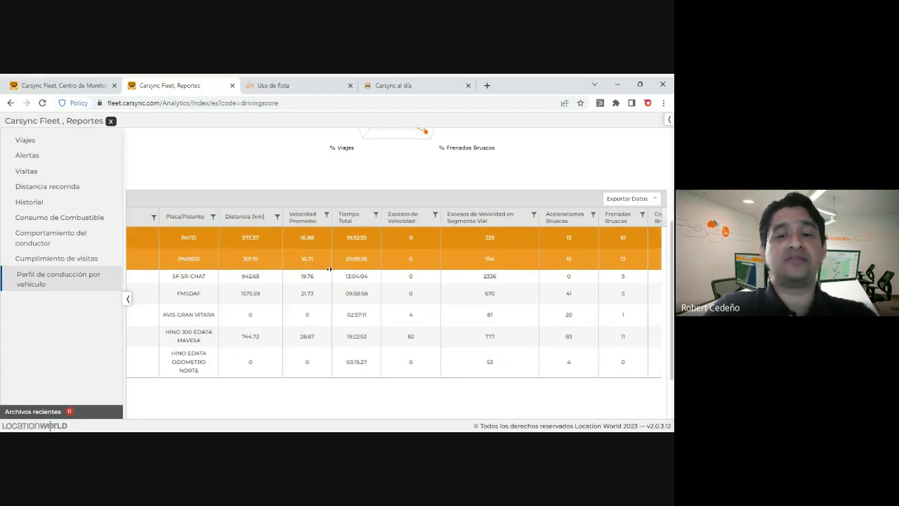
{"action": "scroll", "coordinate": [330, 269], "scroll_direction": "right", "scroll_amount": 3}
{"action": "scroll", "coordinate": [335, 271], "scroll_direction": "right", "scroll_amount": 3}
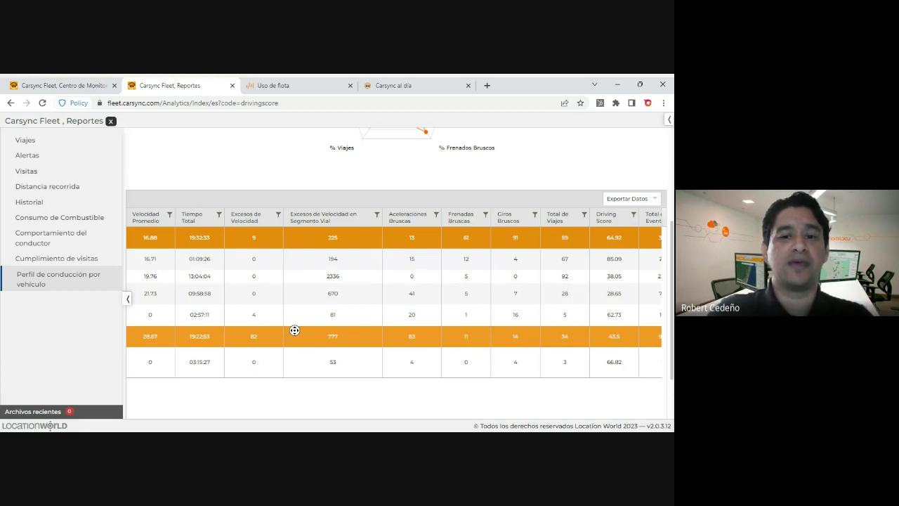
{"action": "scroll", "coordinate": [302, 331], "scroll_direction": "right", "scroll_amount": 2}
{"action": "scroll", "coordinate": [314, 332], "scroll_direction": "right", "scroll_amount": 3}
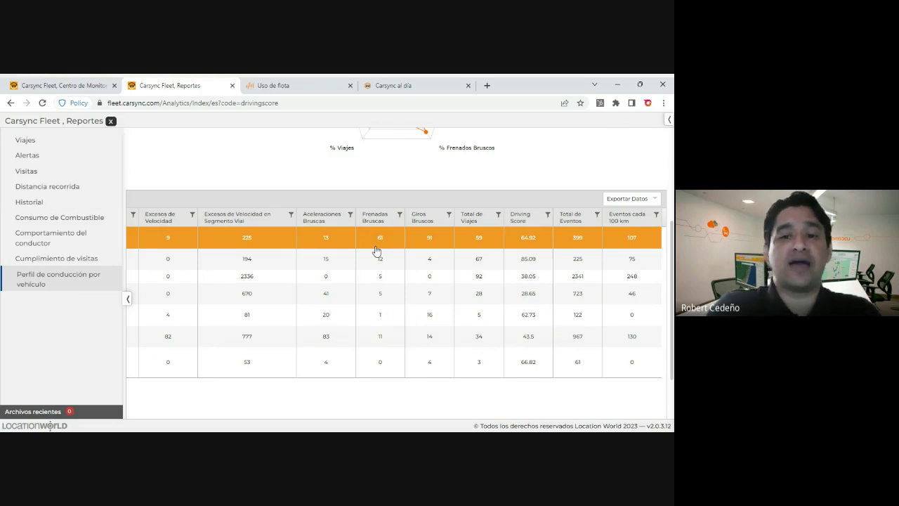
{"action": "left_click_drag", "start_coordinate": [377, 251], "coordinate": [394, 259]}
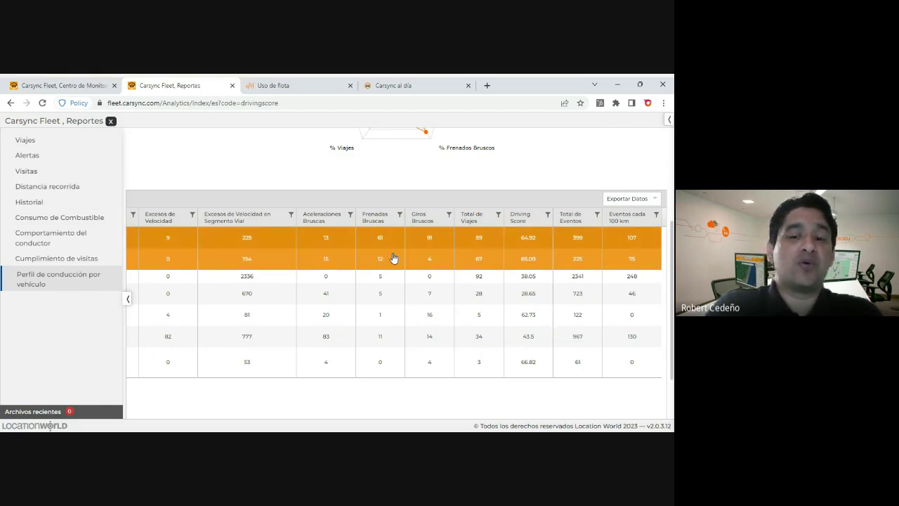
{"action": "left_click", "coordinate": [525, 242]}
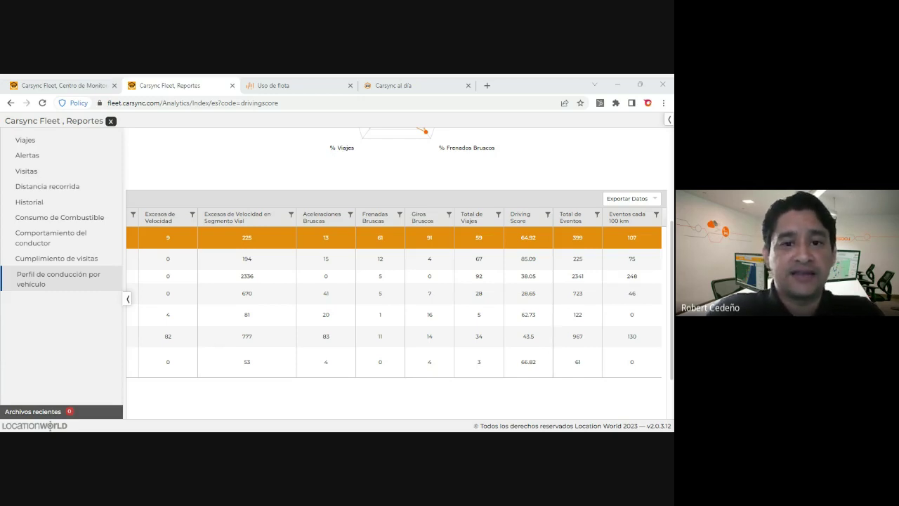
{"action": "left_click", "coordinate": [505, 158]}
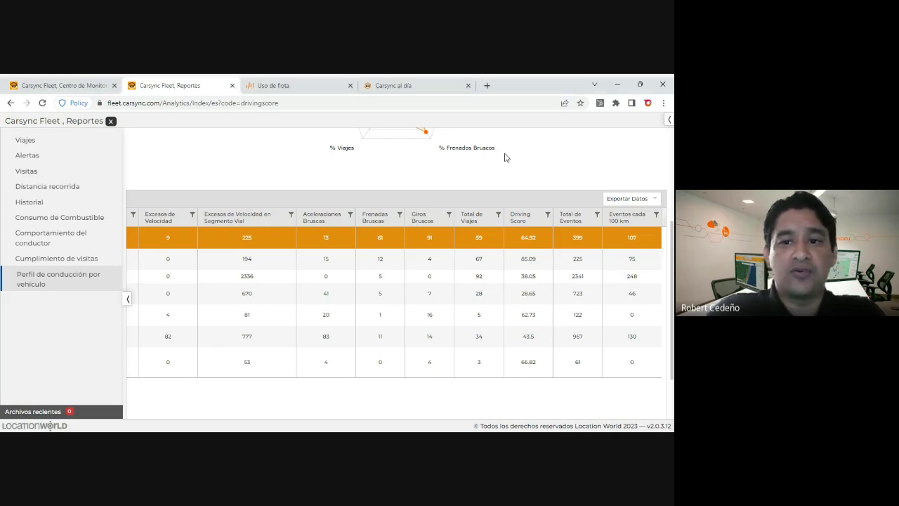
Sign out of the monitoring centre account and sign in to another account with its saved e-mail and password.
{"action": "left_click", "coordinate": [64, 85]}
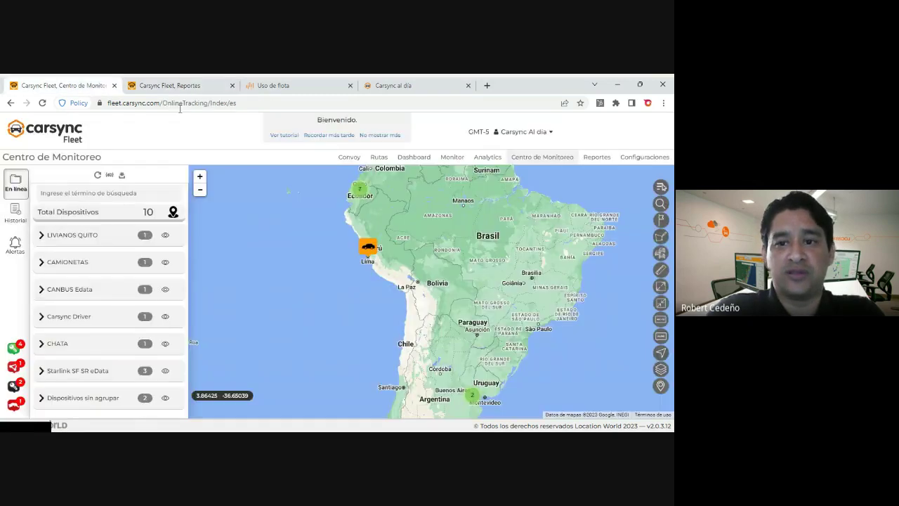
{"action": "left_click", "coordinate": [551, 132]}
{"action": "left_click", "coordinate": [458, 258]}
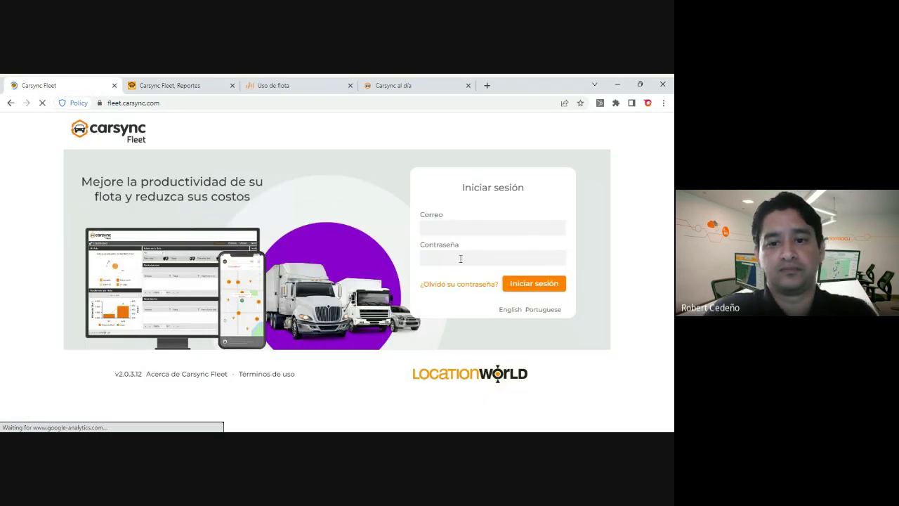
{"action": "double_click", "coordinate": [482, 229]}
{"action": "scroll", "coordinate": [534, 309], "scroll_direction": "down", "scroll_amount": 10}
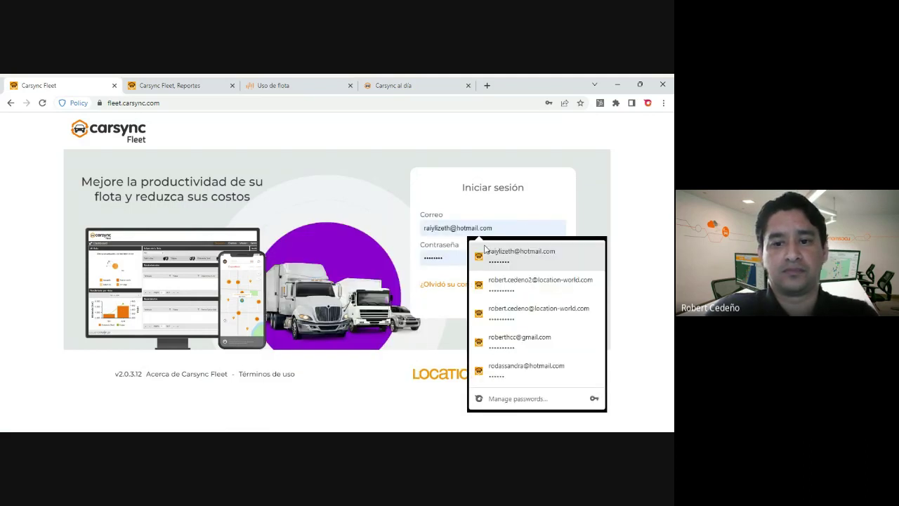
{"action": "left_click", "coordinate": [511, 347]}
{"action": "left_click", "coordinate": [519, 284]}
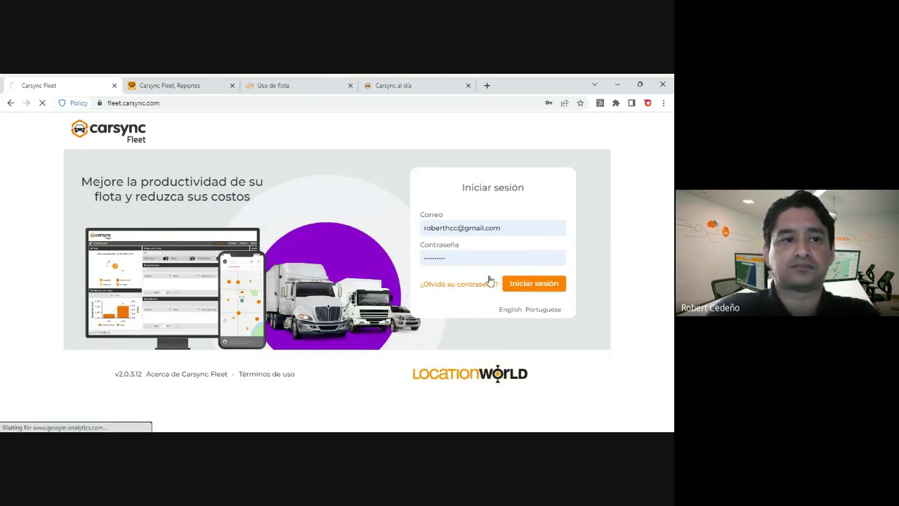
Open the configuration of the device Blanco and highlight its Límite de velocidad (km/h) setting.
{"action": "left_click", "coordinate": [660, 158]}
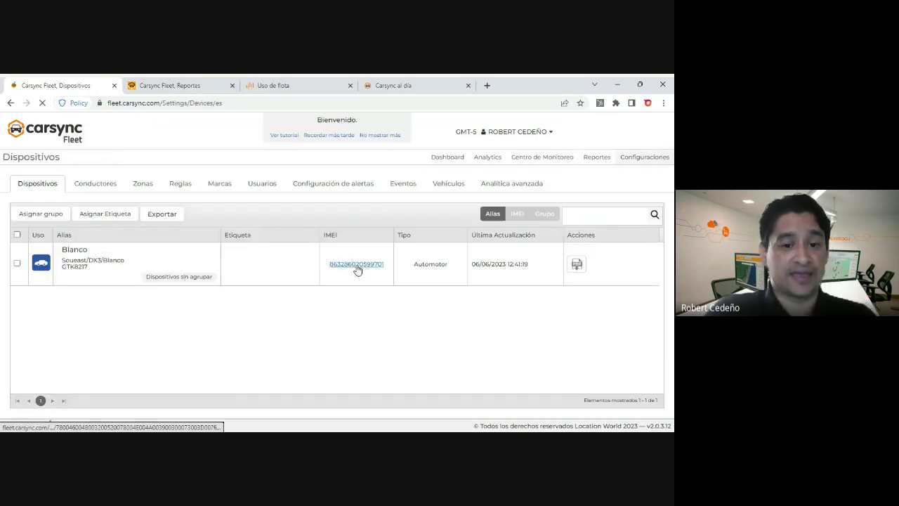
{"action": "left_click", "coordinate": [355, 265]}
{"action": "scroll", "coordinate": [478, 294], "scroll_direction": "down", "scroll_amount": 10}
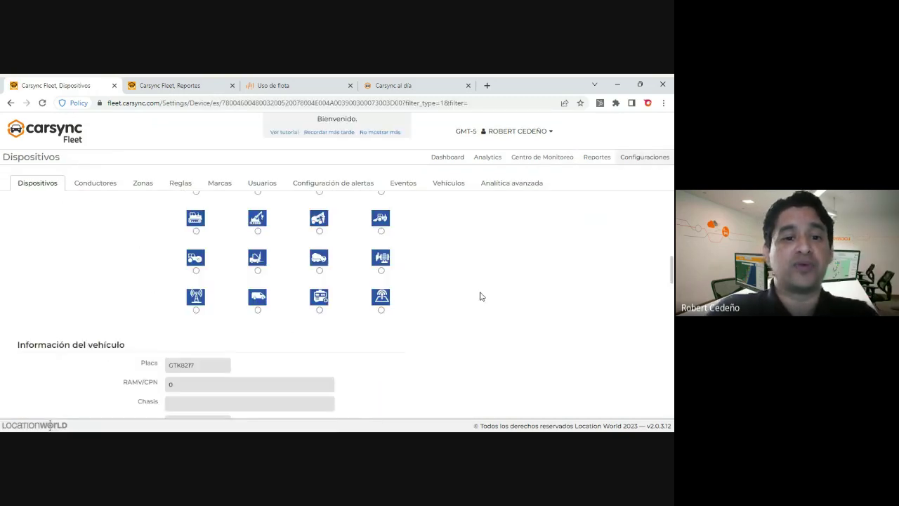
{"action": "scroll", "coordinate": [482, 296], "scroll_direction": "down", "scroll_amount": 5}
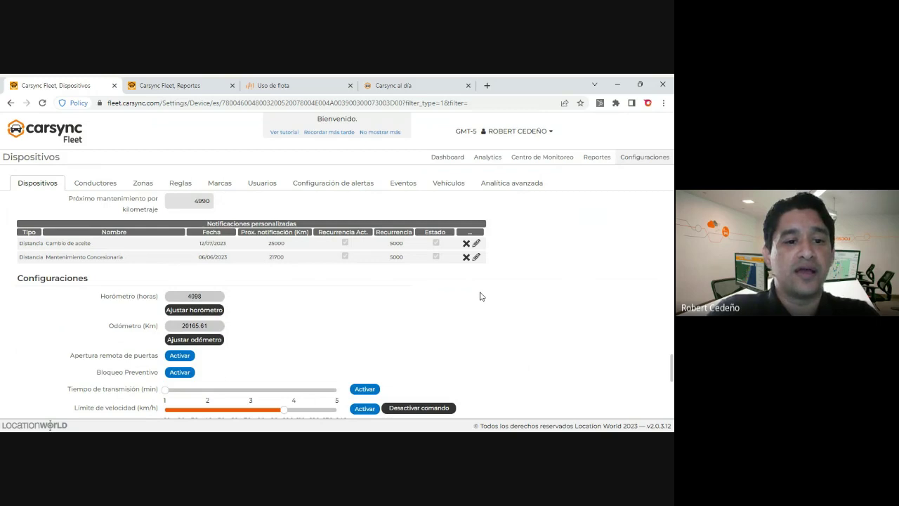
{"action": "scroll", "coordinate": [481, 296], "scroll_direction": "down", "scroll_amount": 3}
{"action": "scroll", "coordinate": [91, 279], "scroll_direction": "up", "scroll_amount": 1}
{"action": "left_click_drag", "start_coordinate": [74, 280], "coordinate": [159, 280]}
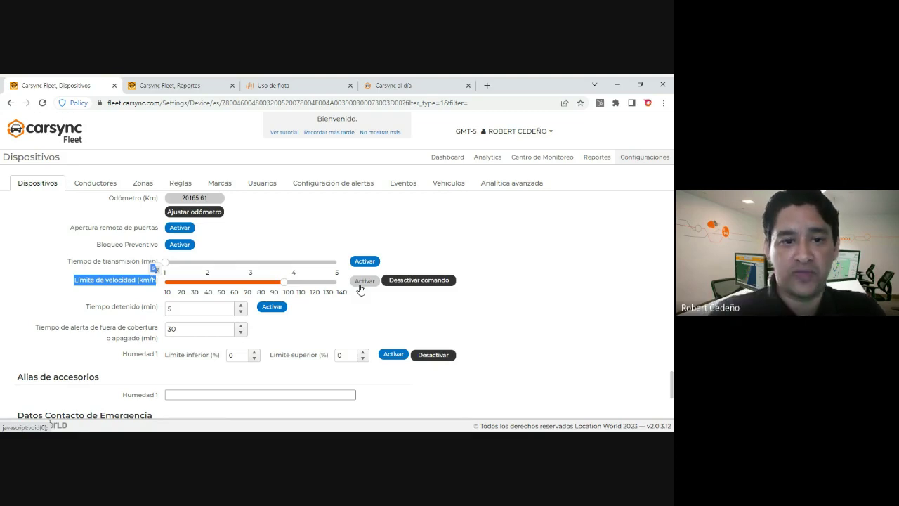
Return to the Perfil de conducción por vehículo report.
{"action": "key", "text": "ctrl+Tab"}
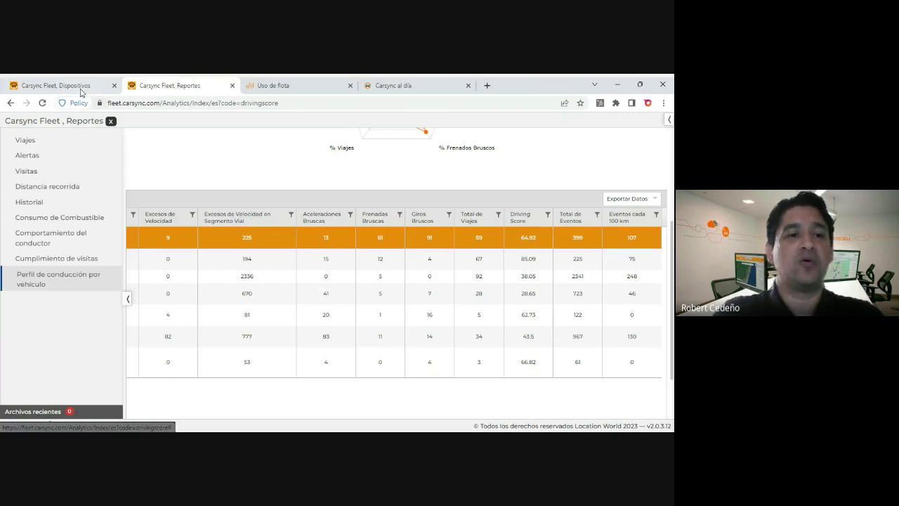
{"action": "mouse_move", "coordinate": [81, 92]}
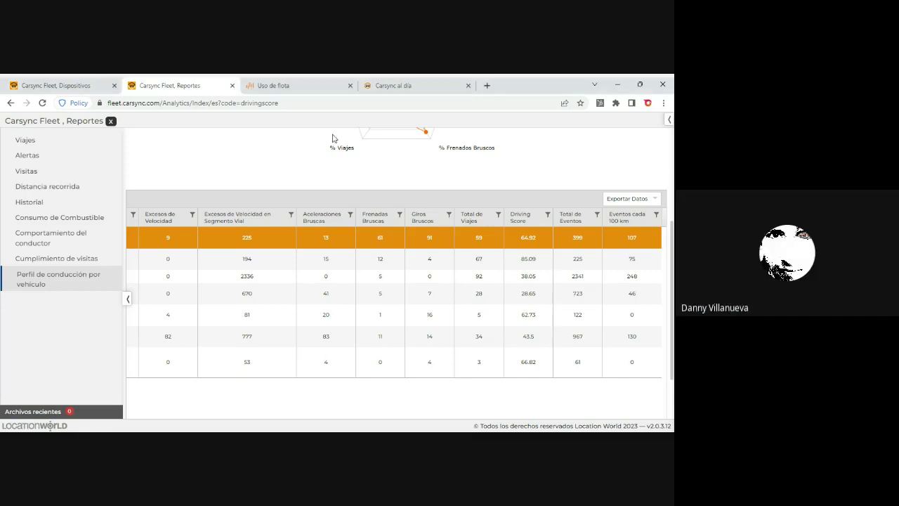
Examine the engine displacement, fuel consumption unit, average consumption and fuel price fields in the Blanco device's vehicle information.
{"action": "left_click", "coordinate": [662, 285]}
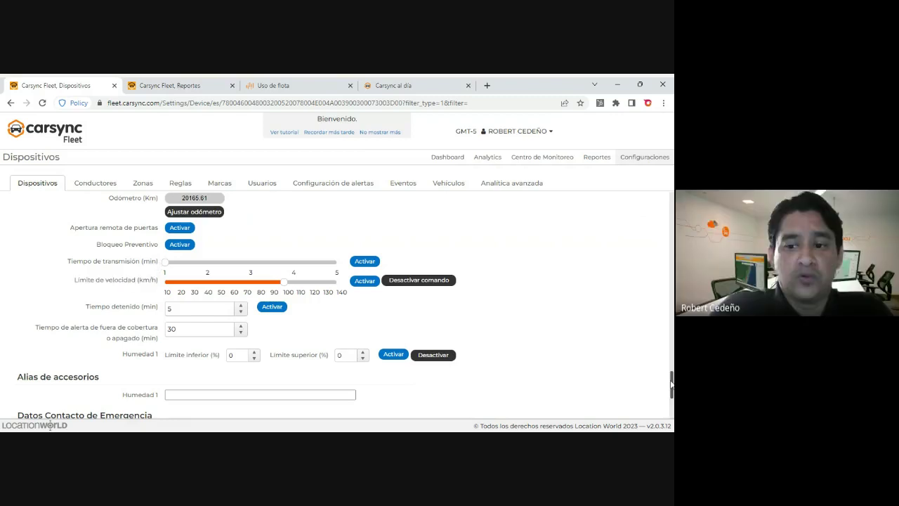
{"action": "left_click_drag", "start_coordinate": [671, 383], "coordinate": [671, 309]}
{"action": "scroll", "coordinate": [672, 309], "scroll_direction": "up", "scroll_amount": 1}
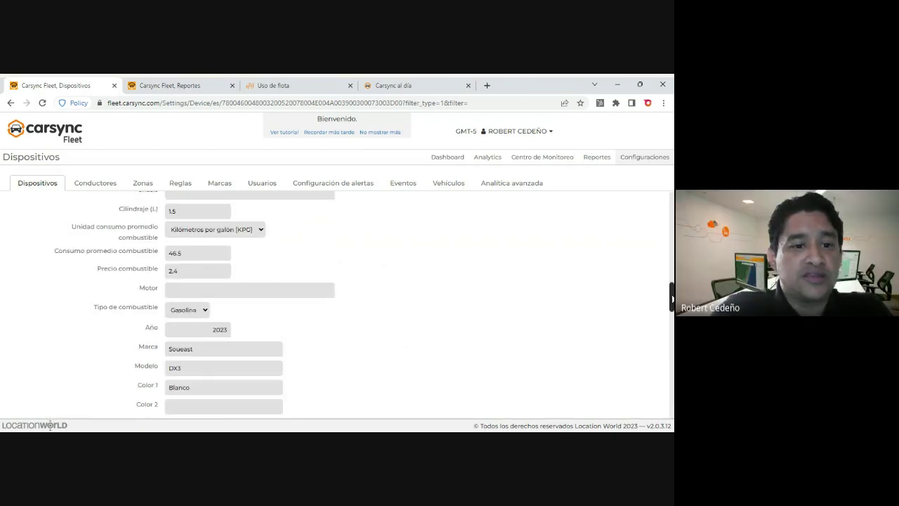
{"action": "scroll", "coordinate": [672, 299], "scroll_direction": "up", "scroll_amount": 1}
{"action": "left_click_drag", "start_coordinate": [119, 243], "coordinate": [319, 302]}
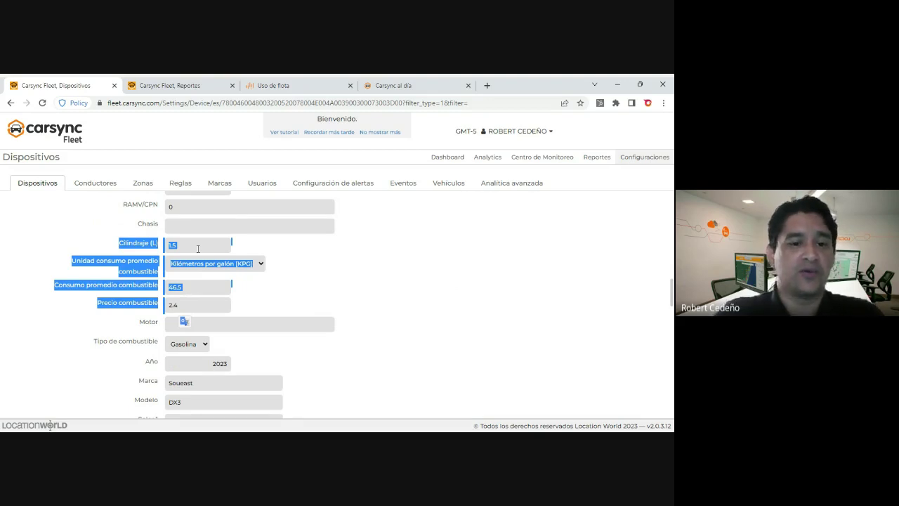
{"action": "left_click", "coordinate": [293, 255]}
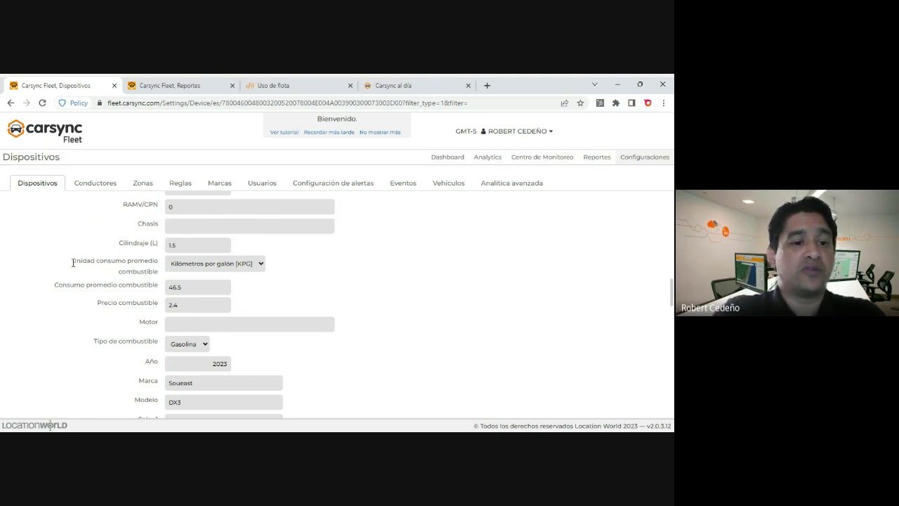
{"action": "left_click_drag", "start_coordinate": [72, 263], "coordinate": [258, 268]}
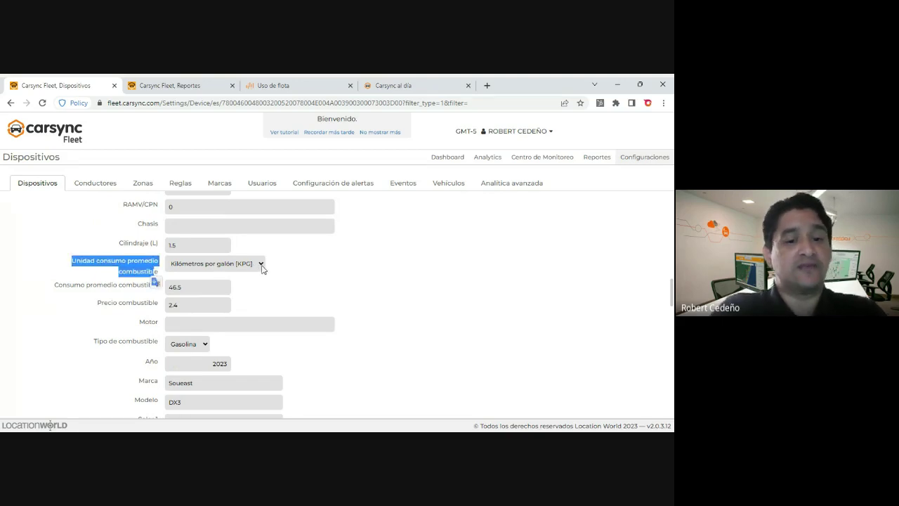
{"action": "left_click", "coordinate": [316, 273]}
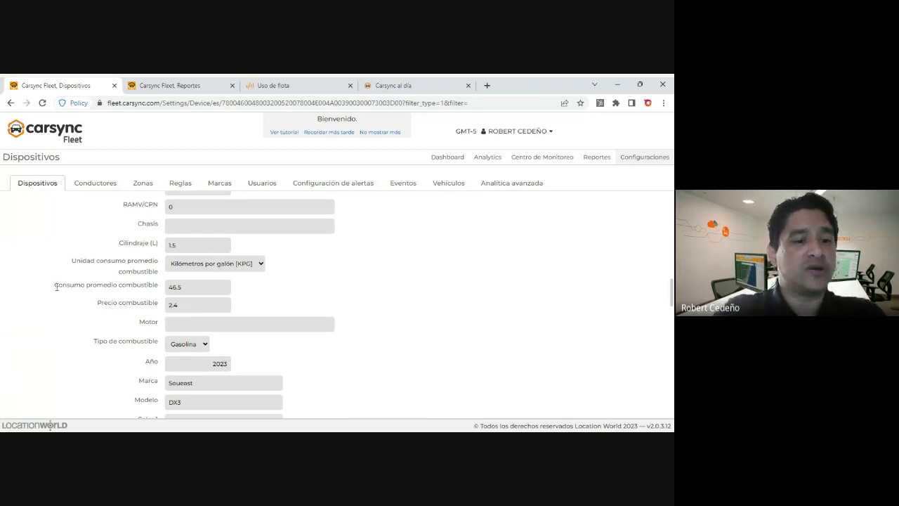
{"action": "left_click_drag", "start_coordinate": [57, 286], "coordinate": [189, 291]}
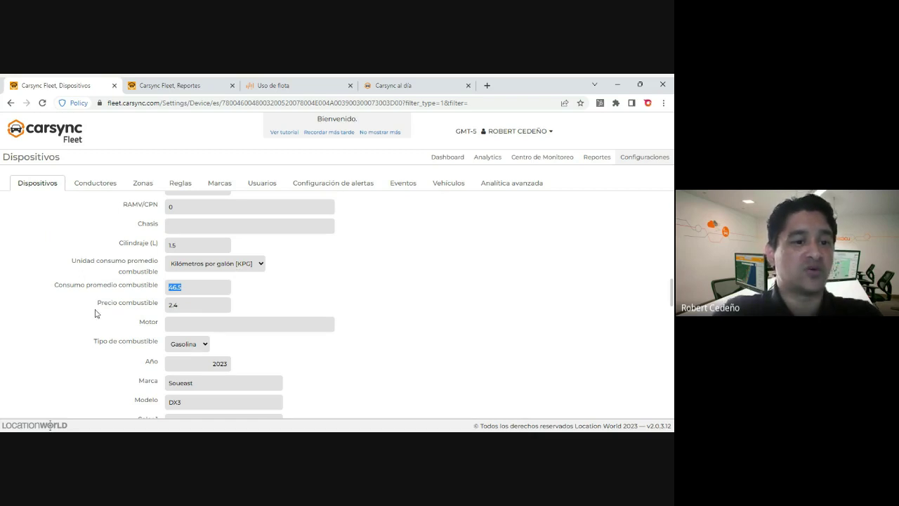
Highlight the Consumo promedio combustible and Precio combustible fields of the Blanco device.
{"action": "left_click_drag", "start_coordinate": [57, 286], "coordinate": [168, 289]}
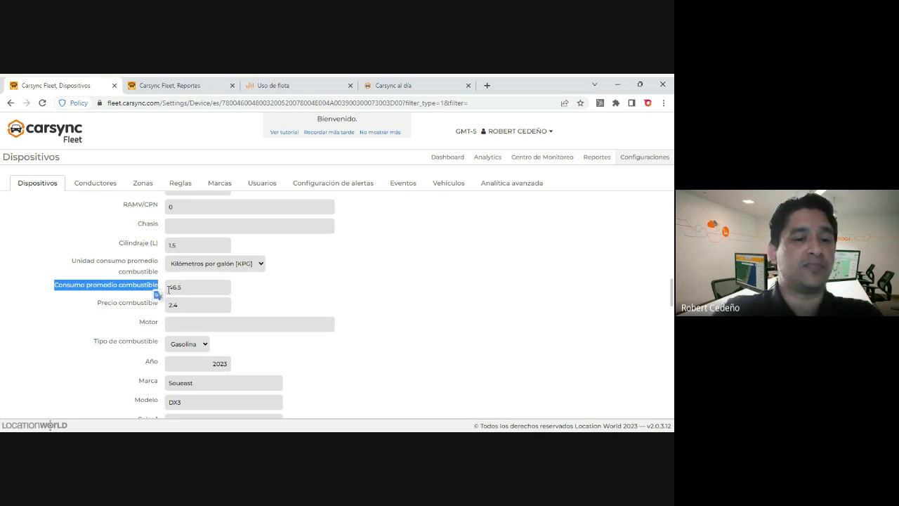
{"action": "left_click", "coordinate": [186, 289]}
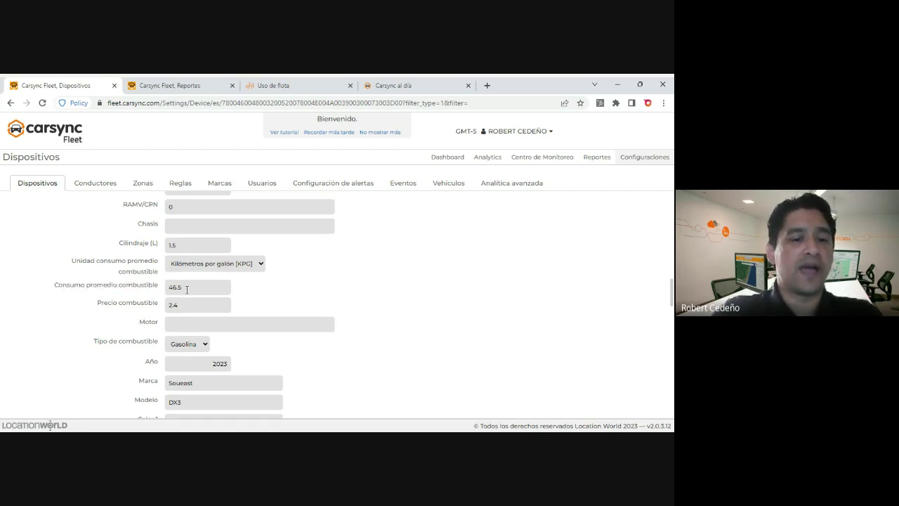
{"action": "left_click_drag", "start_coordinate": [101, 303], "coordinate": [179, 307]}
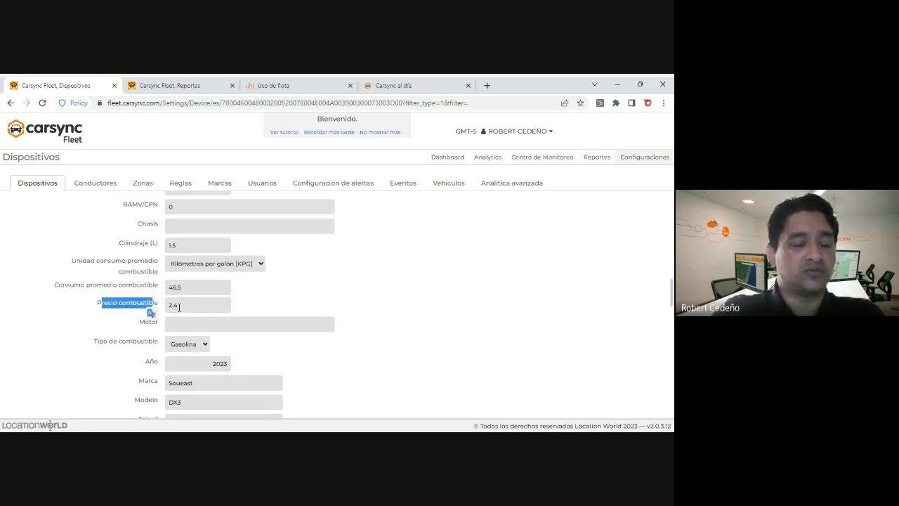
{"action": "left_click", "coordinate": [179, 307]}
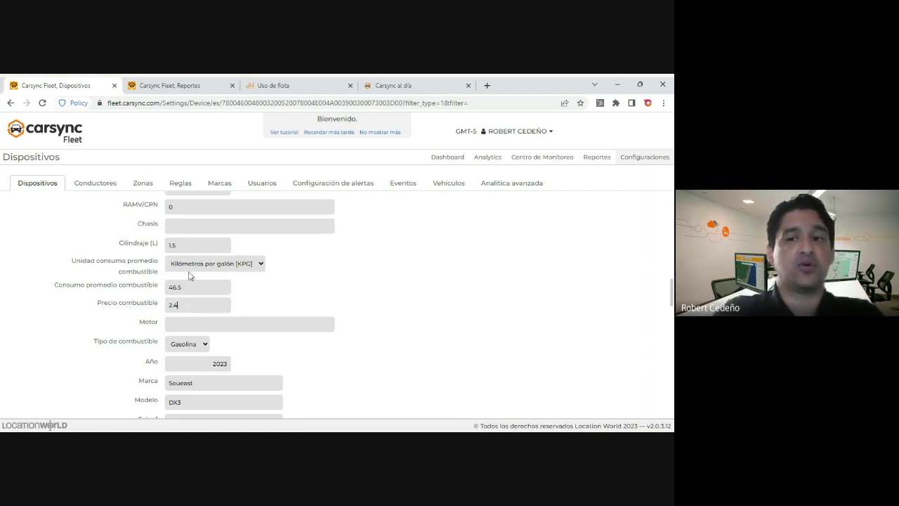
Open the Consumo de Combustible report and set its period to Semana pasada.
{"action": "left_click", "coordinate": [175, 85]}
{"action": "left_click", "coordinate": [80, 218]}
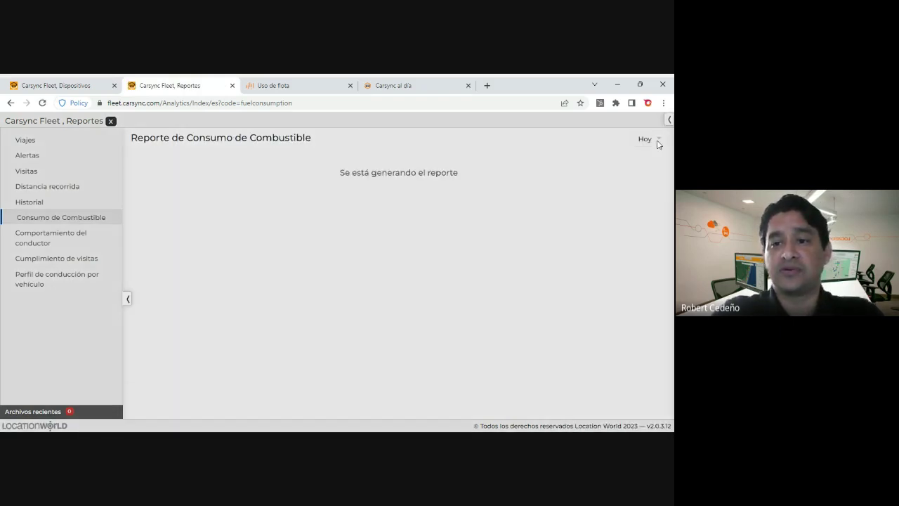
{"action": "left_click", "coordinate": [659, 142]}
{"action": "left_click", "coordinate": [486, 201]}
{"action": "left_click", "coordinate": [516, 274]}
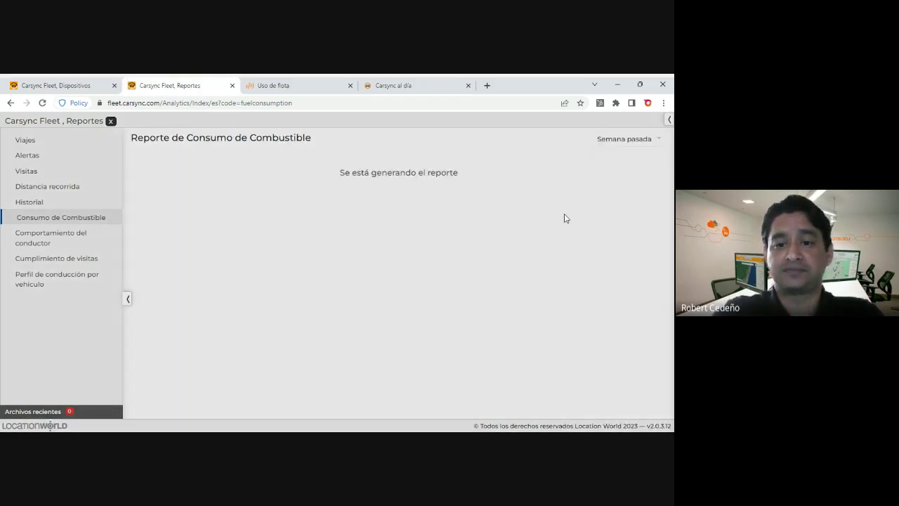
Compare Blanco's distance and expected consumption in the fuel report with the average consumption in its device settings.
{"action": "scroll", "coordinate": [670, 201], "scroll_direction": "down", "scroll_amount": 3}
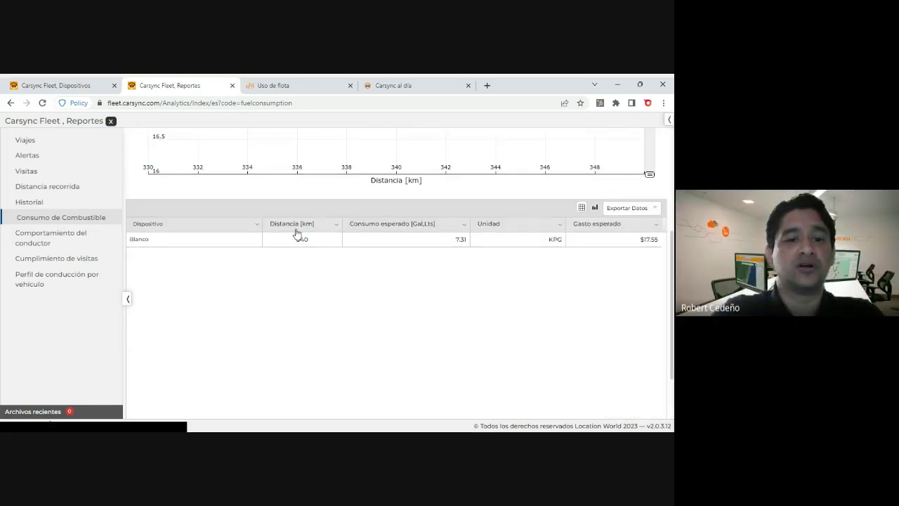
{"action": "double_click", "coordinate": [302, 239]}
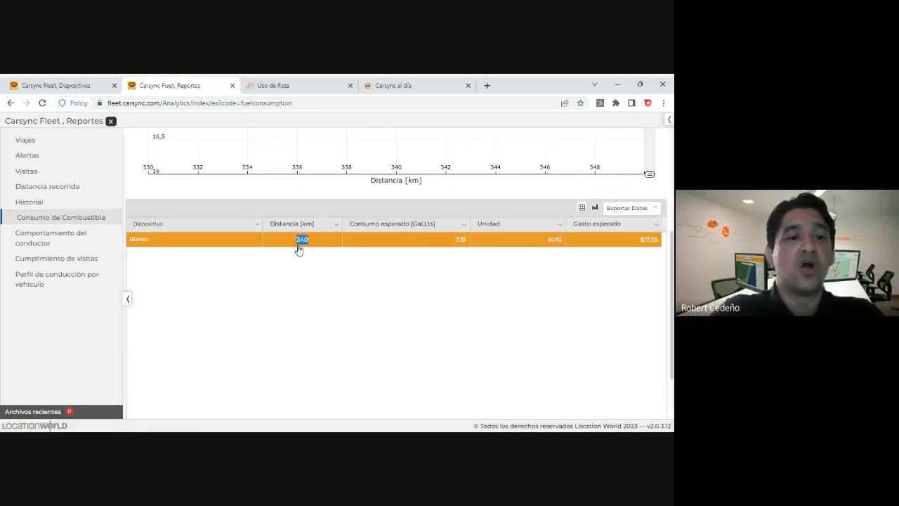
{"action": "left_click", "coordinate": [88, 86]}
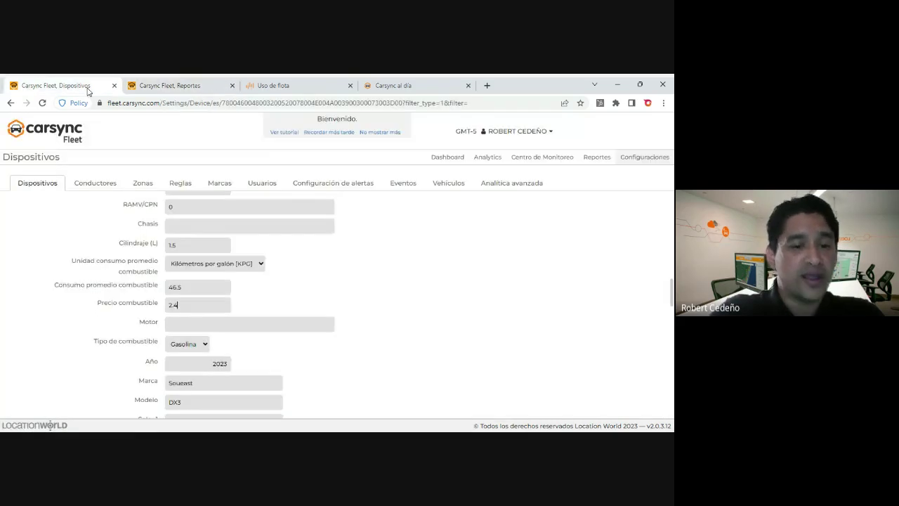
{"action": "left_click", "coordinate": [154, 87]}
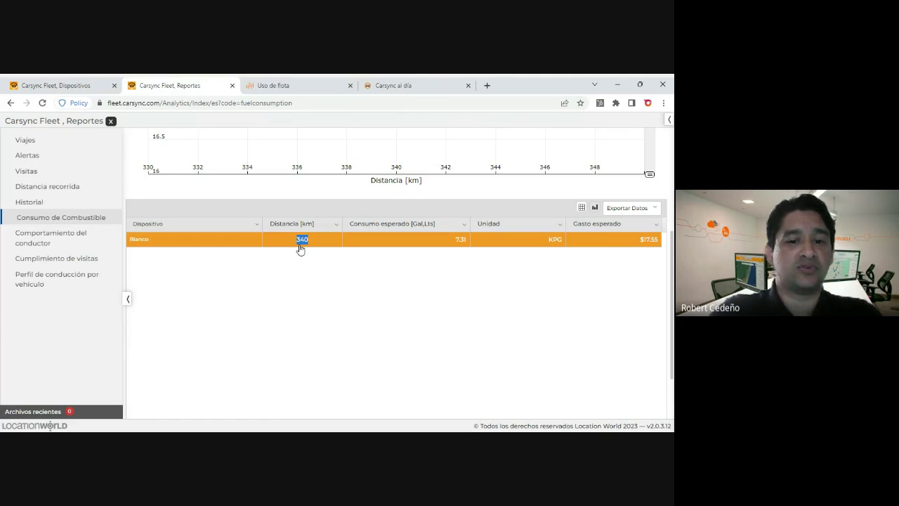
{"action": "left_click", "coordinate": [457, 245]}
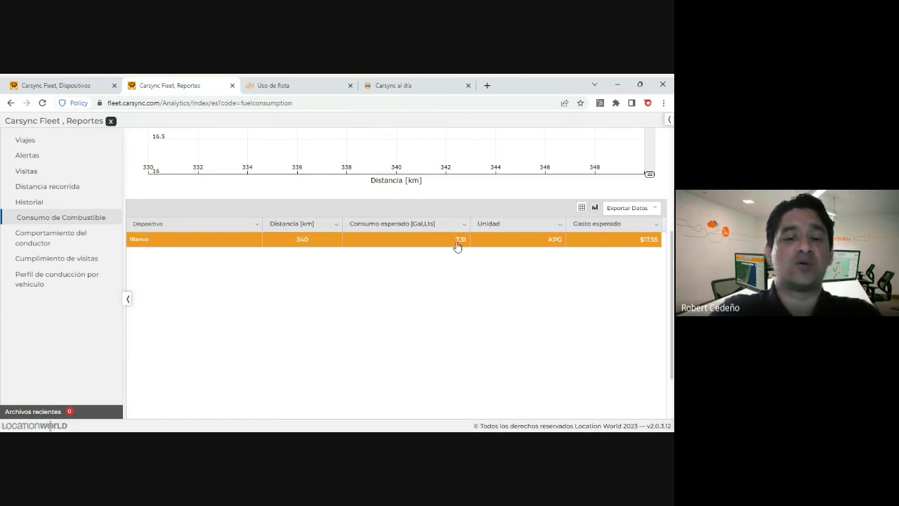
{"action": "double_click", "coordinate": [459, 245]}
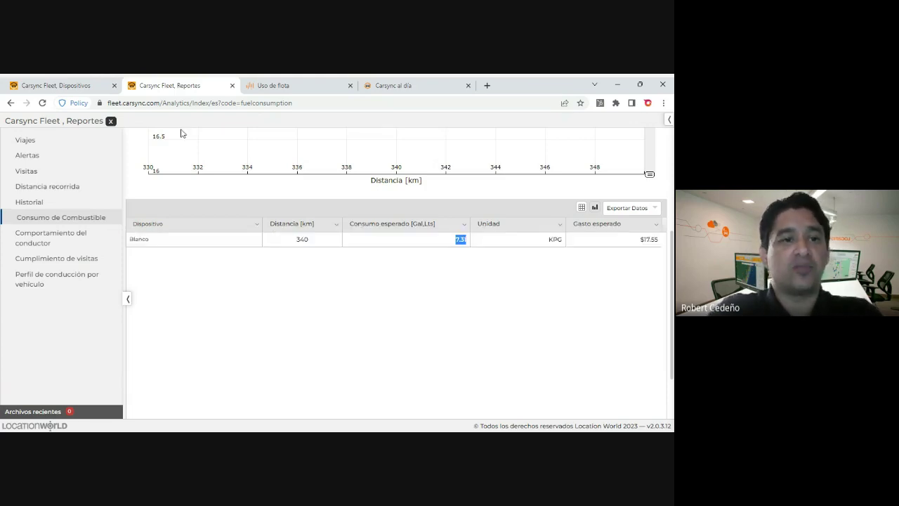
{"action": "left_click", "coordinate": [56, 85]}
{"action": "double_click", "coordinate": [181, 308]}
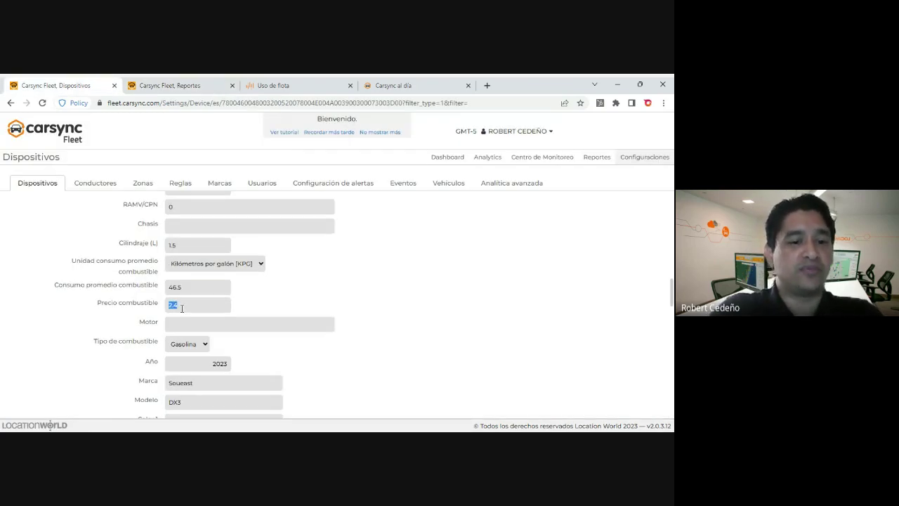
{"action": "left_click", "coordinate": [185, 90]}
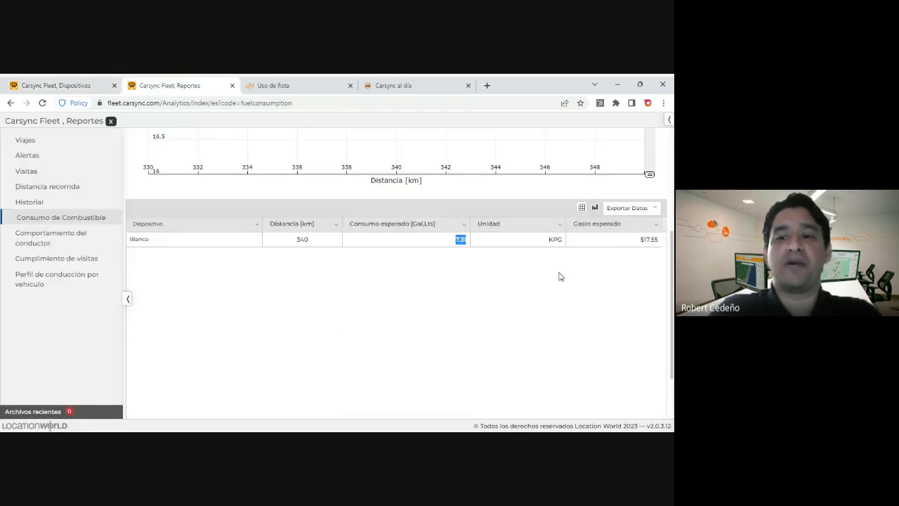
{"action": "left_click_drag", "start_coordinate": [641, 246], "coordinate": [658, 246]}
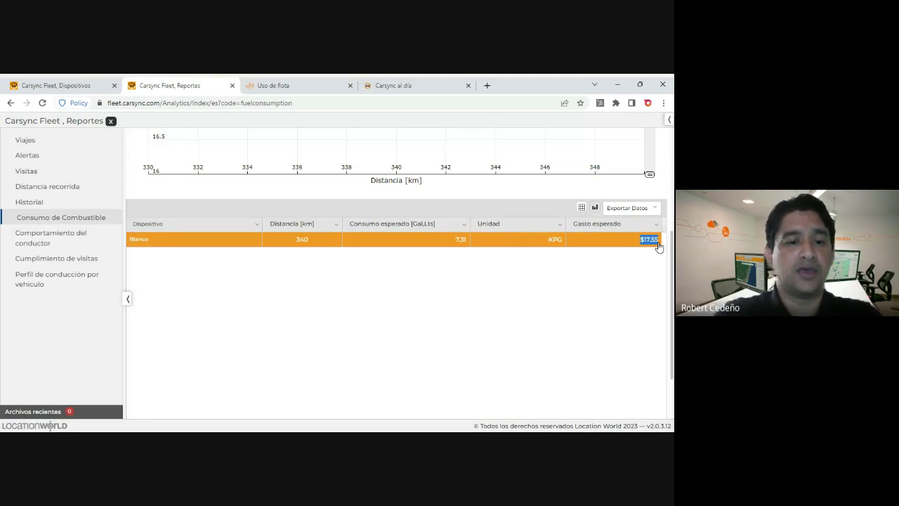
{"action": "left_click", "coordinate": [69, 86]}
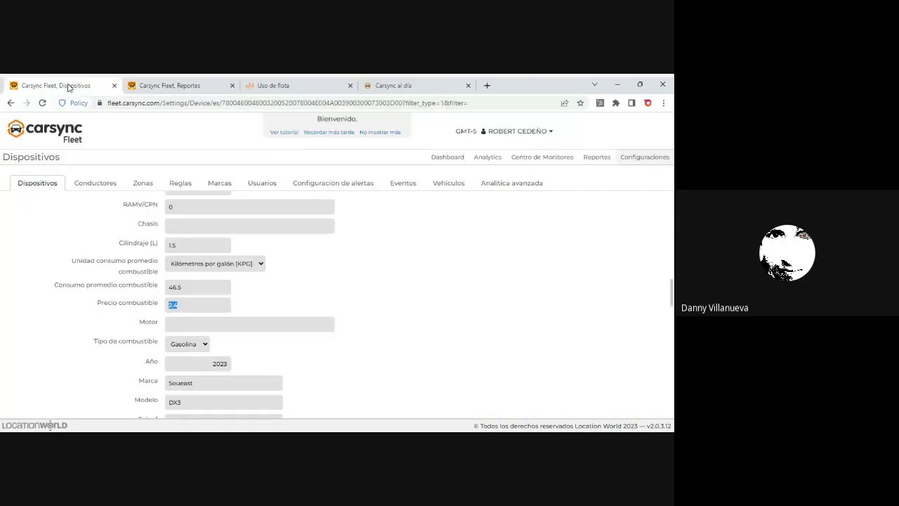
{"action": "left_click", "coordinate": [172, 86]}
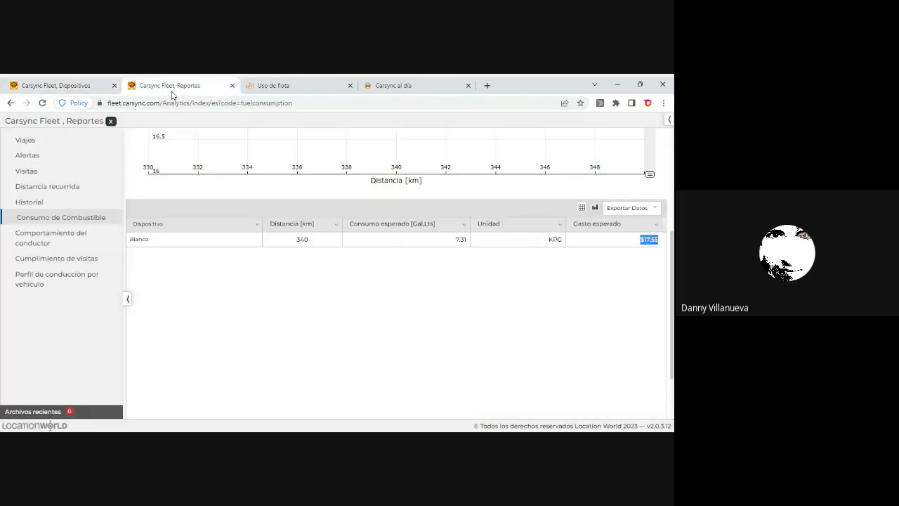